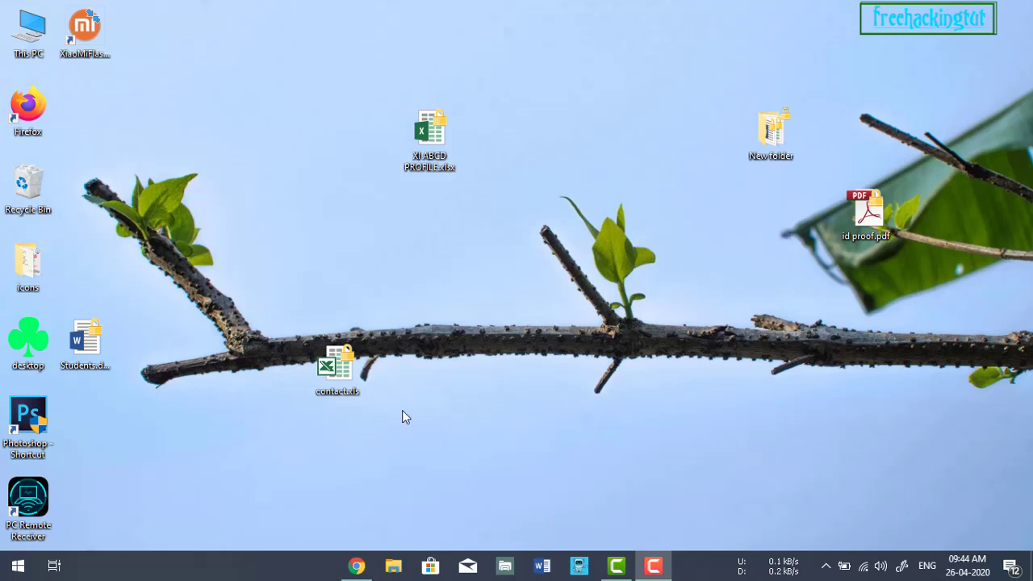
# Open contact.xls in Excel to review the first names and phones, then return to Gmail in Chrome
pyautogui.click(339, 370)
pyautogui.doubleClick(339, 370)
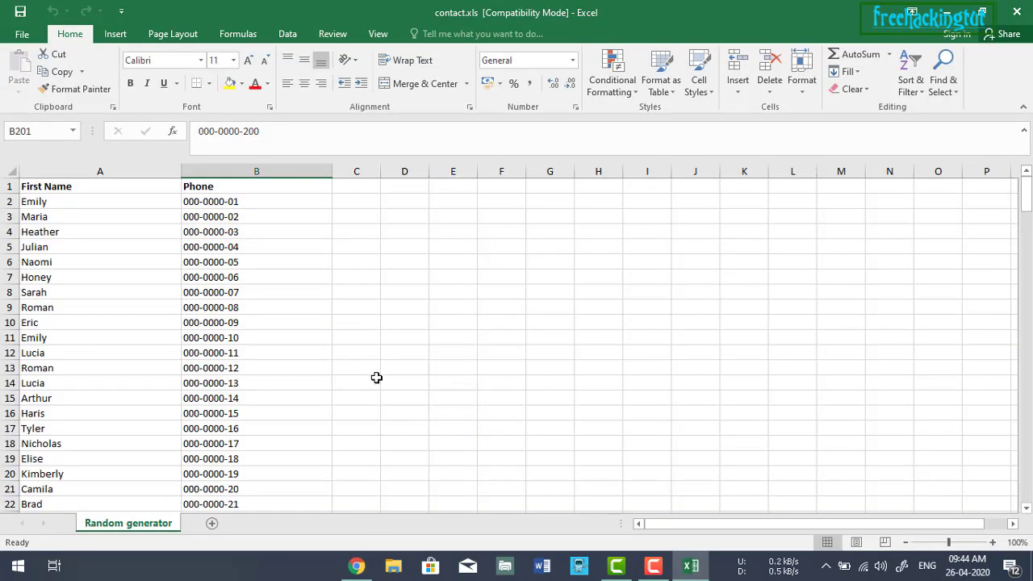
pyautogui.scroll(-11, 376, 375)
pyautogui.scroll(9, 368, 371)
pyautogui.scroll(2, 368, 370)
pyautogui.click(948, 12)
pyautogui.click(358, 565)
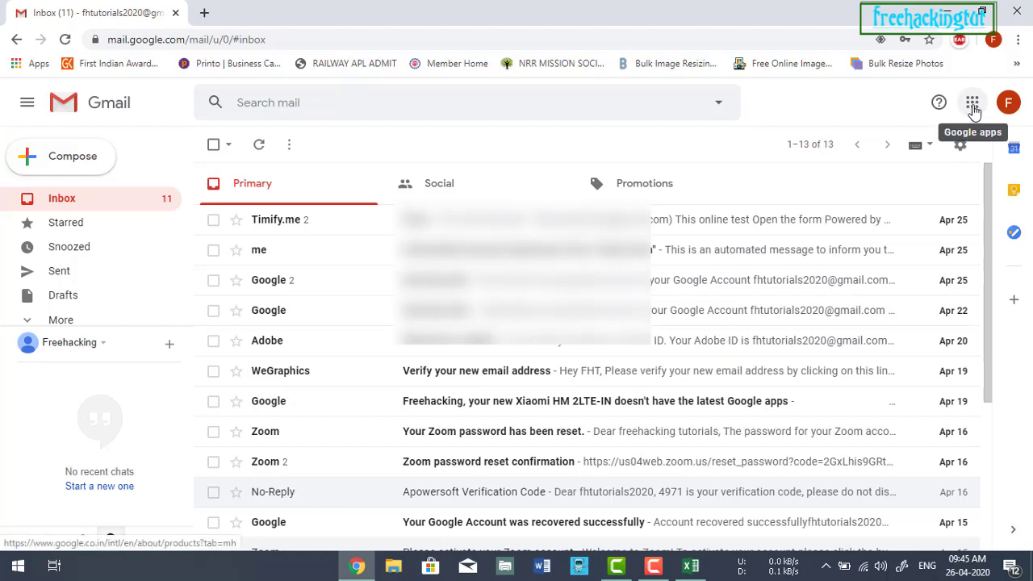
# In Google Contacts, save a test contact 'freehackingtut' with a sample phone number
pyautogui.click(974, 109)
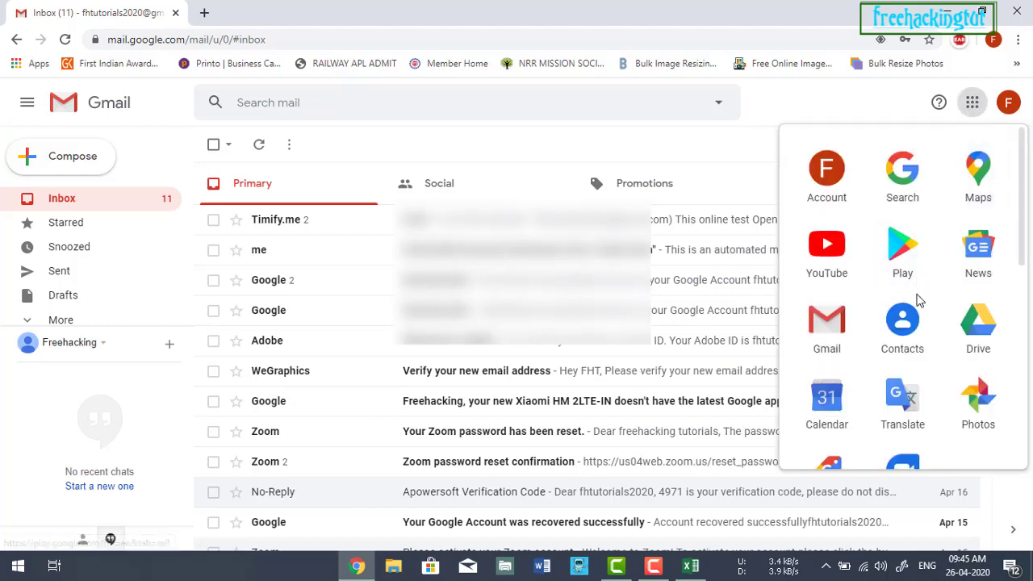
pyautogui.click(901, 331)
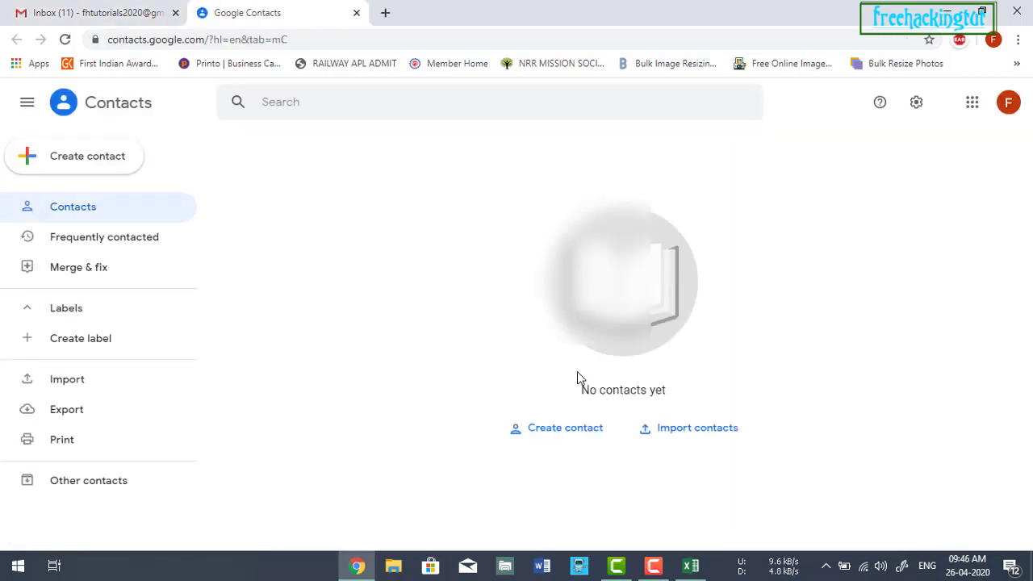
pyautogui.click(576, 436)
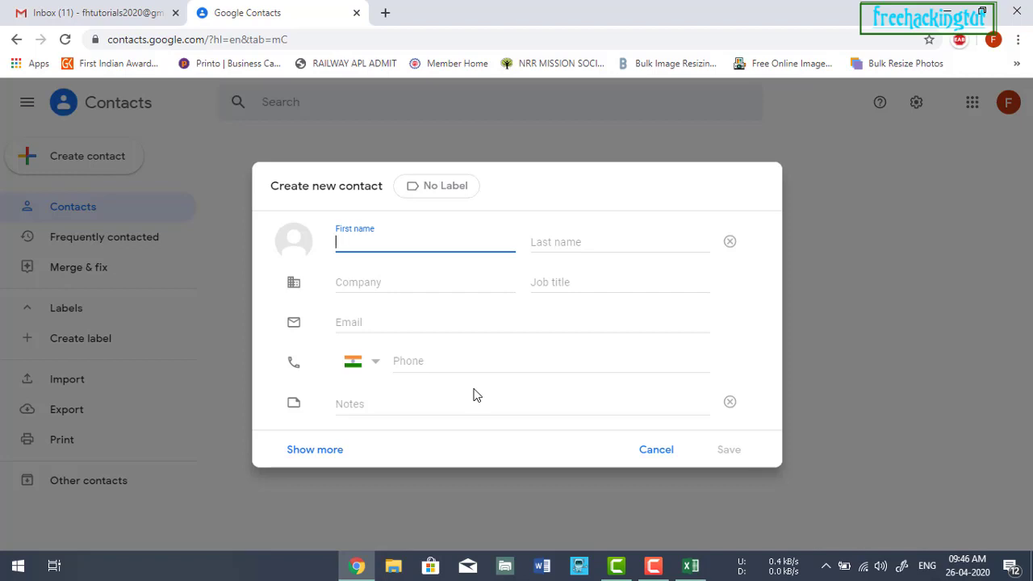
pyautogui.write('freehackingtut')
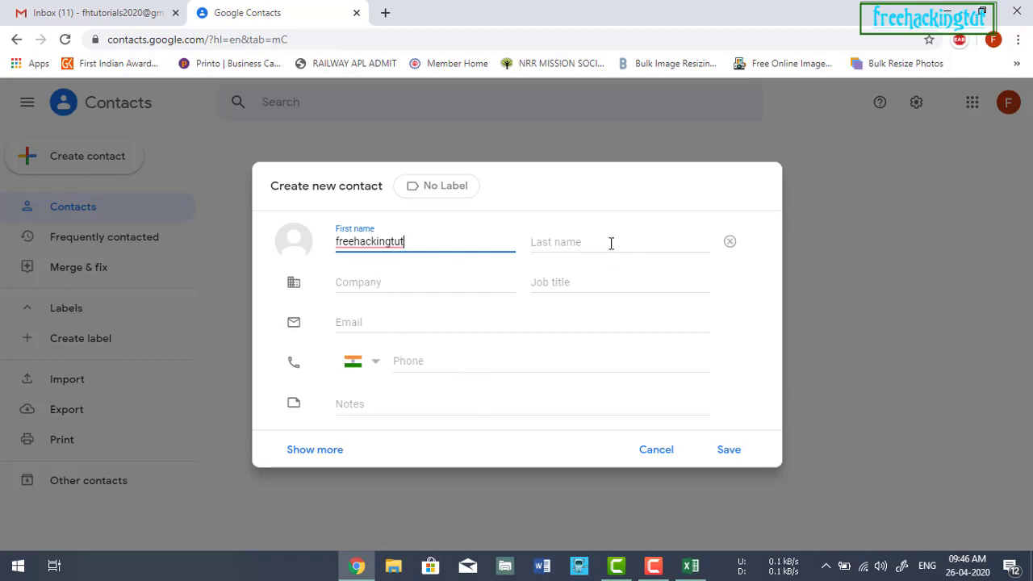
pyautogui.click(384, 282)
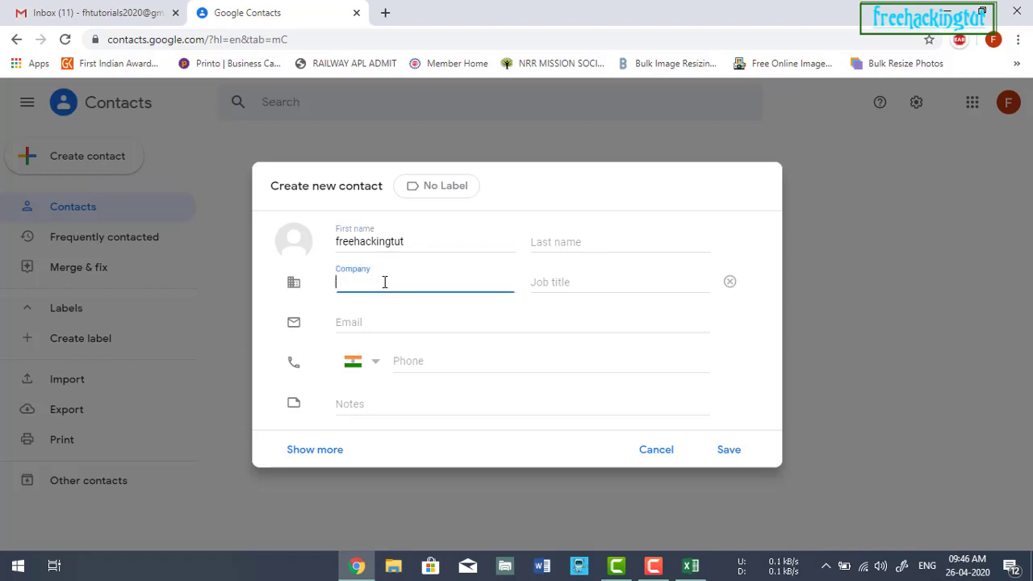
pyautogui.click(460, 362)
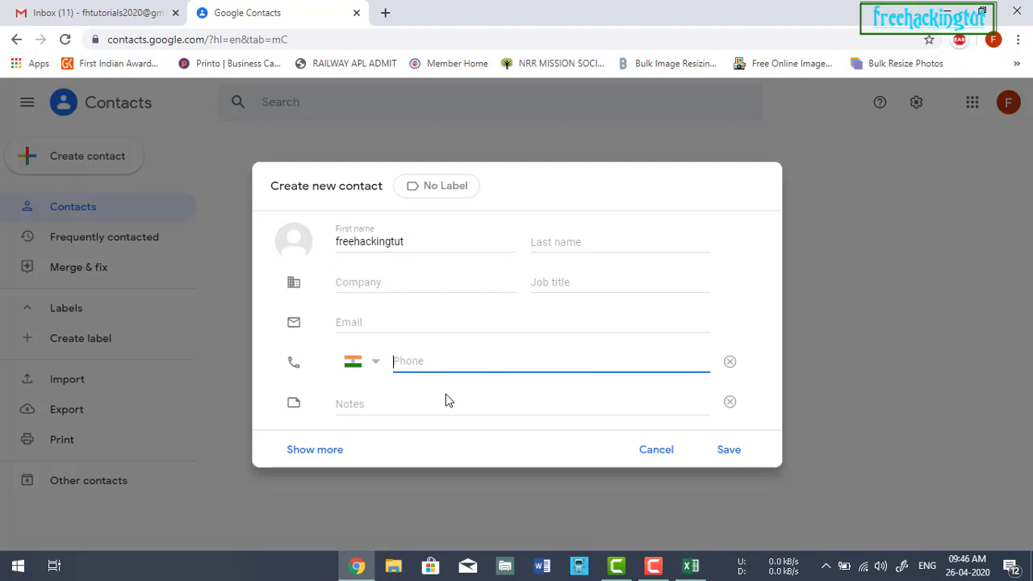
pyautogui.write('1234 560 000')
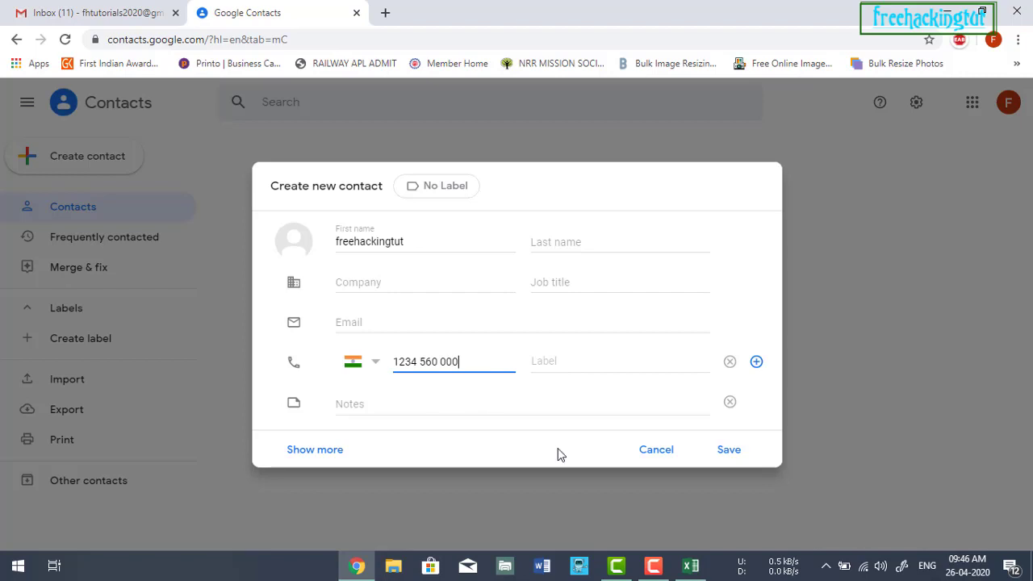
pyautogui.click(732, 452)
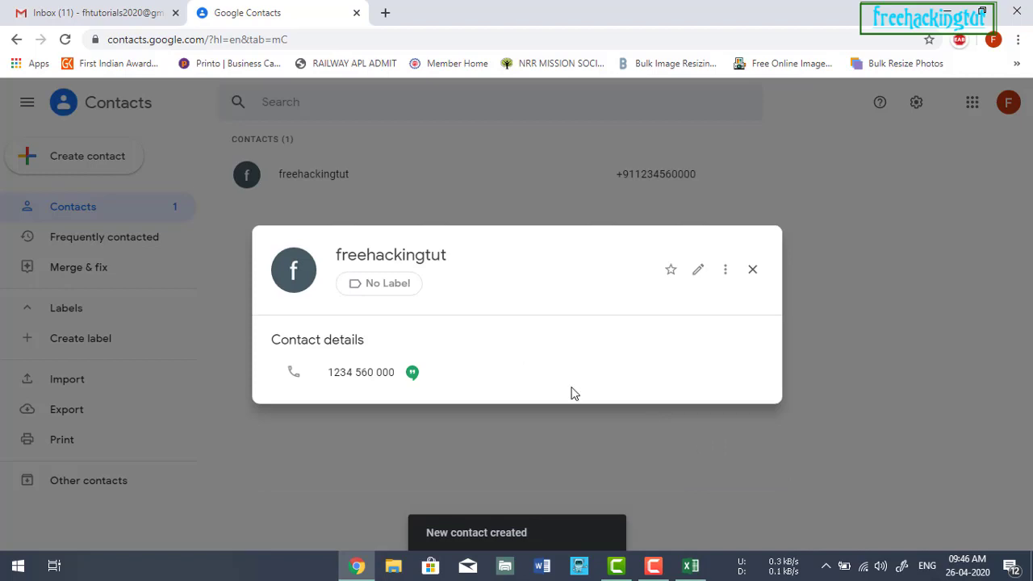
# Export the contact list as a Google CSV file from More actions
pyautogui.click(725, 272)
pyautogui.click(609, 338)
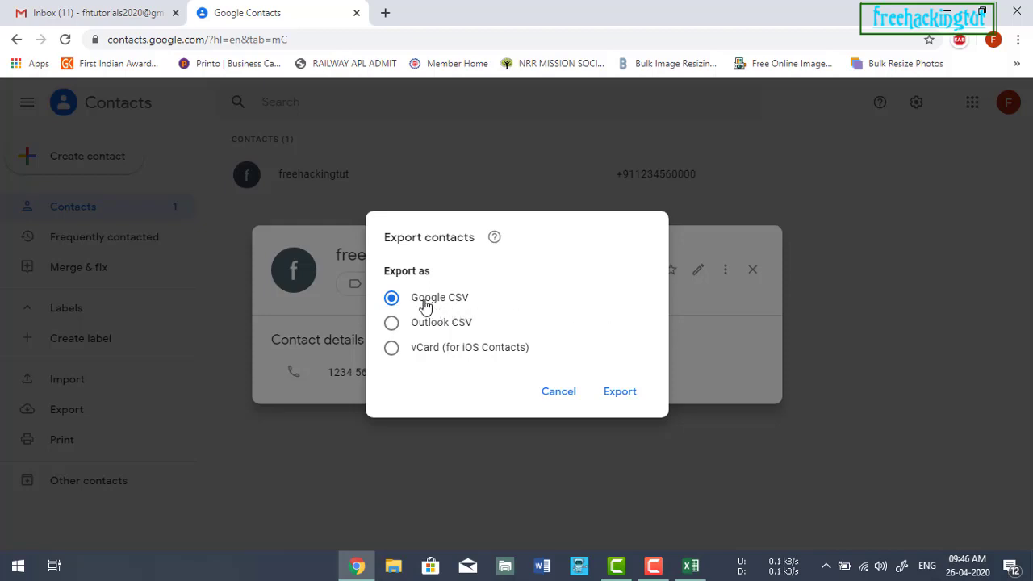
pyautogui.click(619, 394)
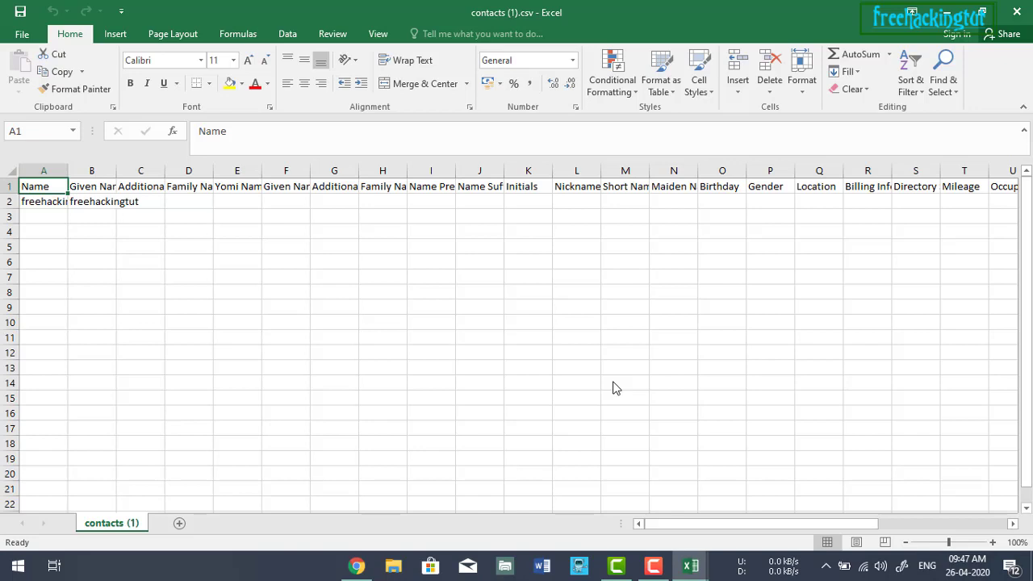
# In the exported CSV, find the Name column A and the Phone 1 - Value column AE
pyautogui.click(44, 217)
pyautogui.moveTo(44, 217); pyautogui.dragTo(11, 538)
pyautogui.scroll(1, 259, 375)
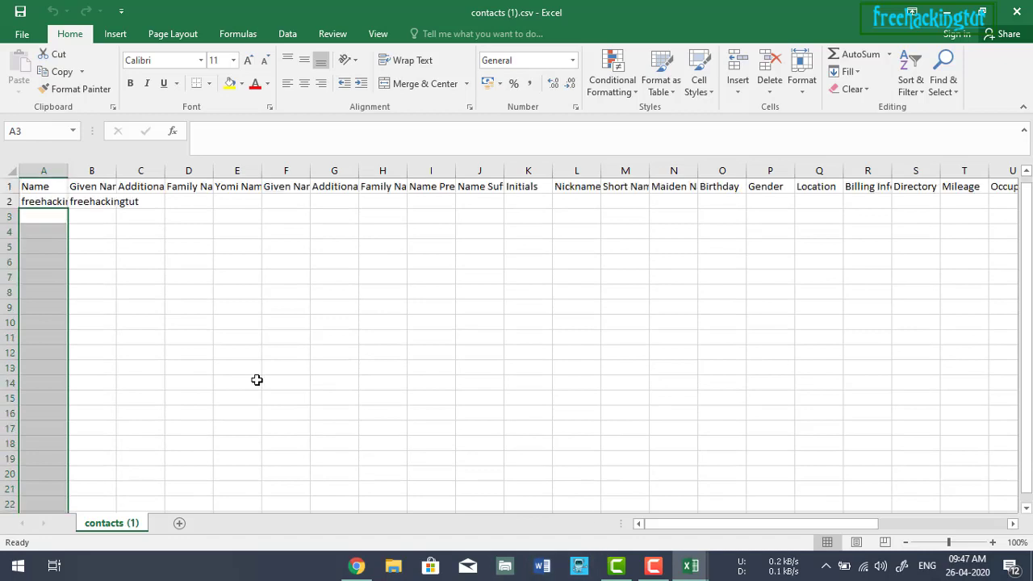
pyautogui.click(43, 170)
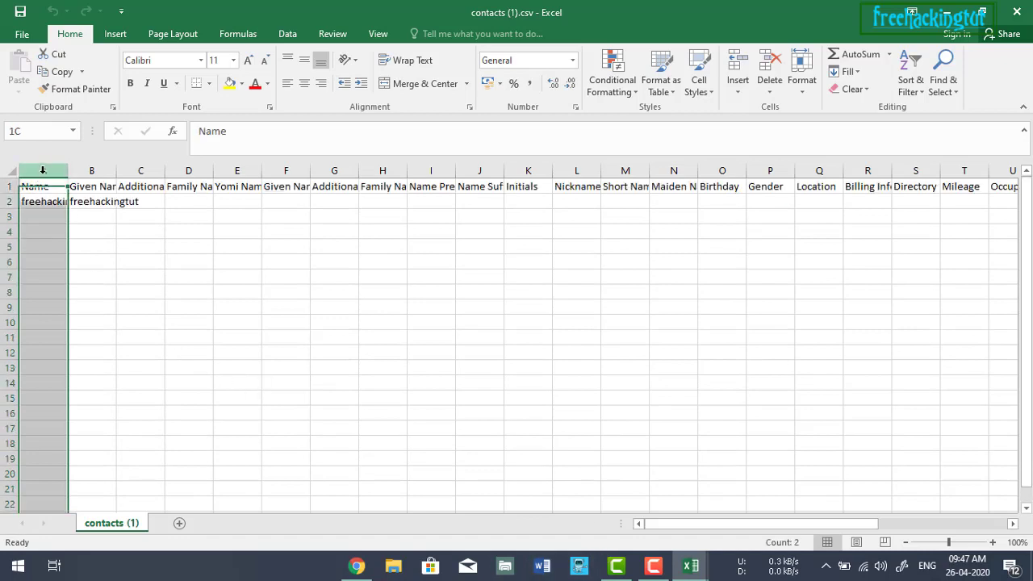
pyautogui.moveTo(765, 527); pyautogui.dragTo(957, 526)
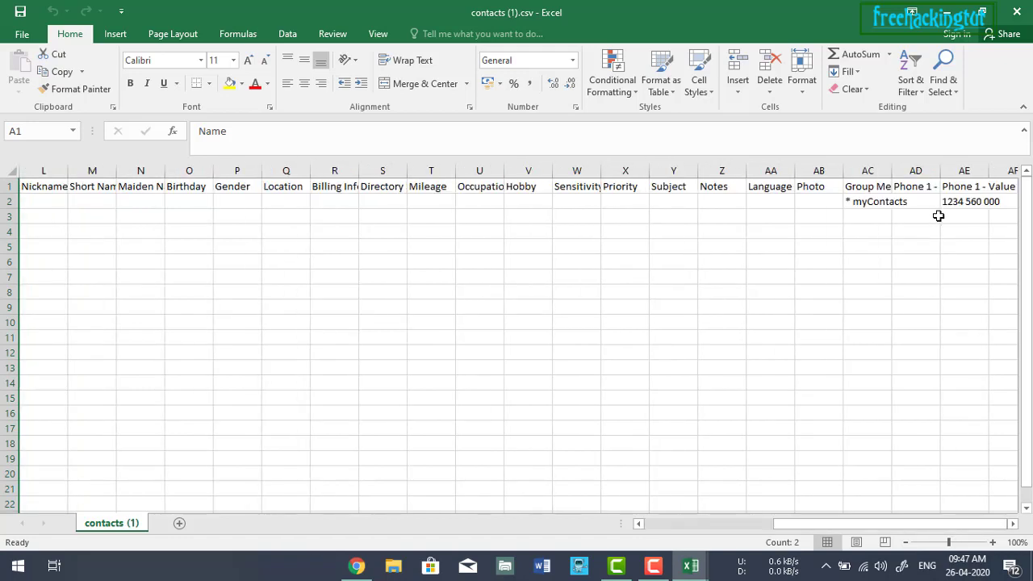
pyautogui.click(966, 170)
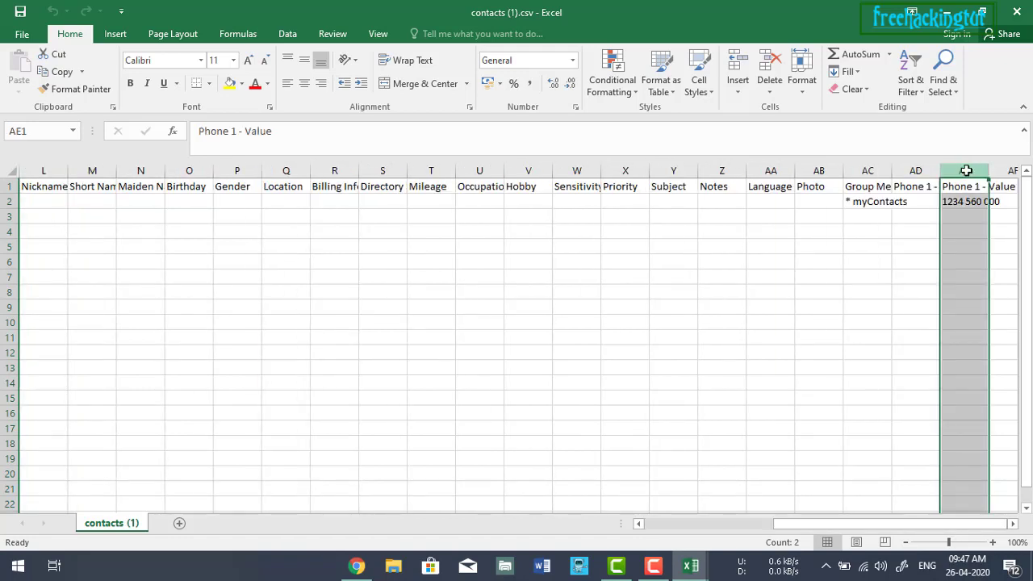
pyautogui.click(964, 168)
pyautogui.moveTo(965, 202); pyautogui.dragTo(995, 218)
pyautogui.scroll(2, 996, 242)
pyautogui.moveTo(948, 524); pyautogui.dragTo(637, 524)
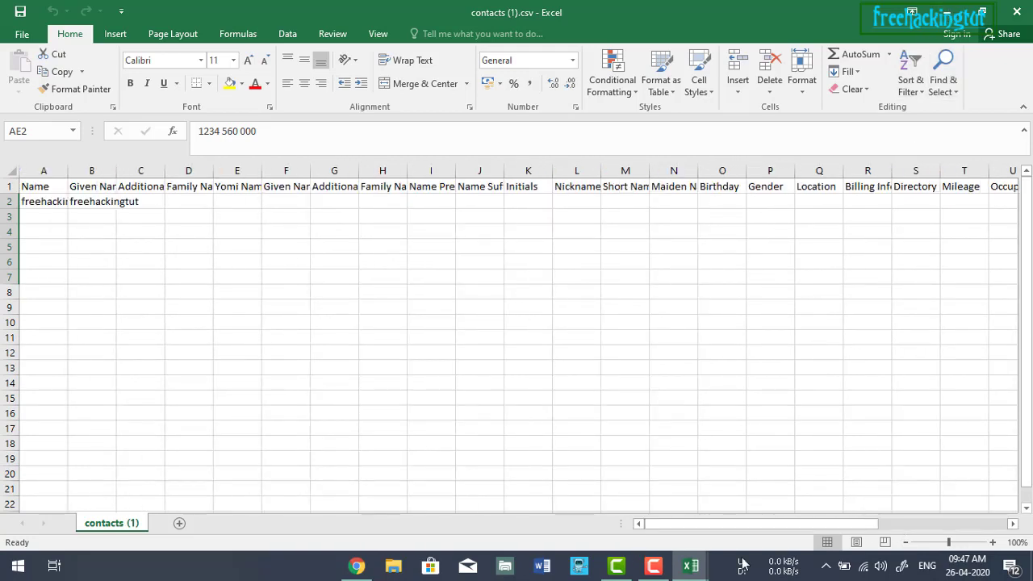
# Copy the first names from contact.xls column A and paste them into contacts (1).csv at A3
pyautogui.moveTo(690, 566)
pyautogui.moveTo(622, 508)
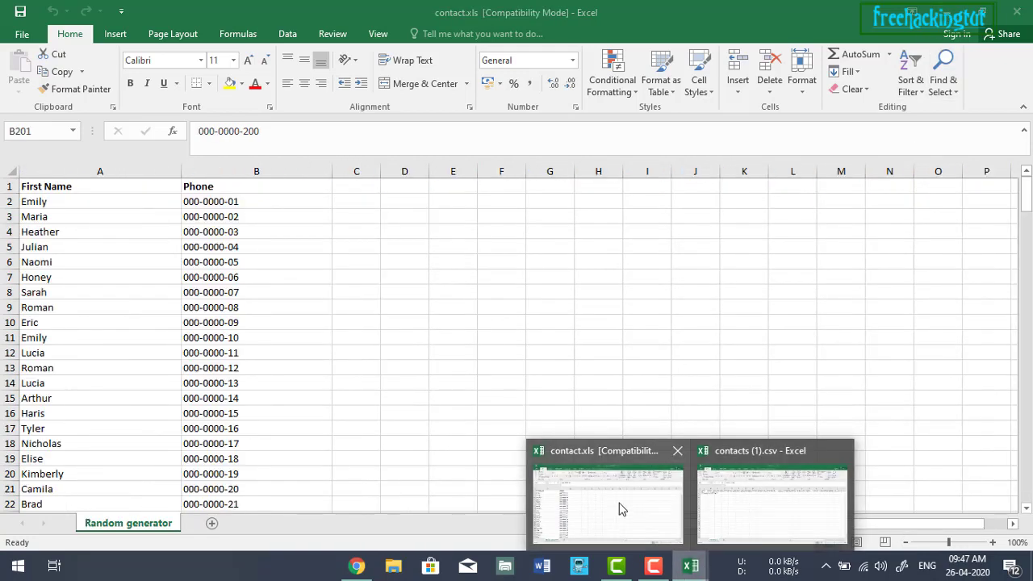
pyautogui.click(617, 510)
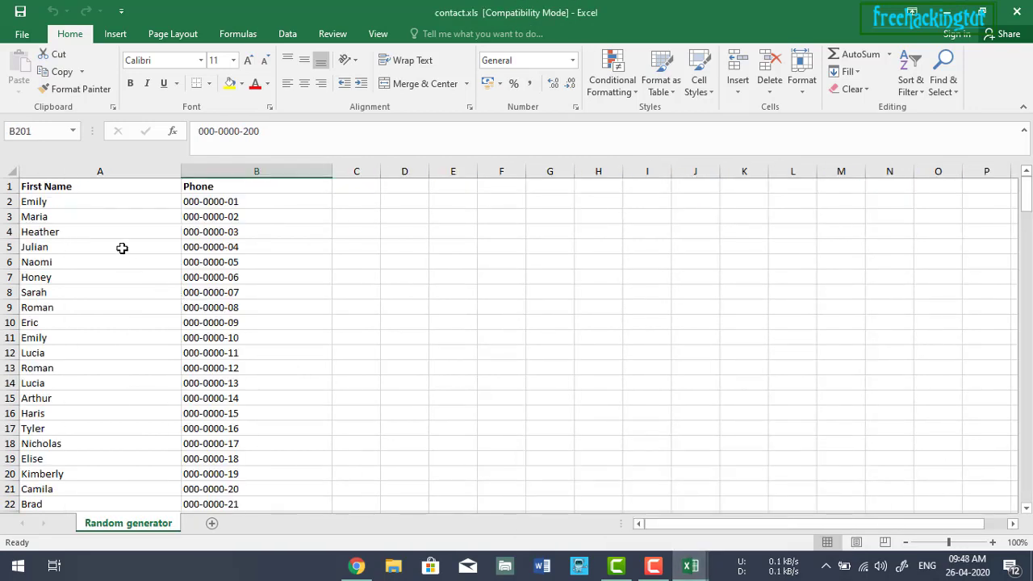
pyautogui.moveTo(74, 200); pyautogui.dragTo(60, 578)
pyautogui.moveTo(62, 517); pyautogui.dragTo(65, 485)
pyautogui.rightClick(46, 325)
pyautogui.click(84, 254)
pyautogui.scroll(20, 323, 339)
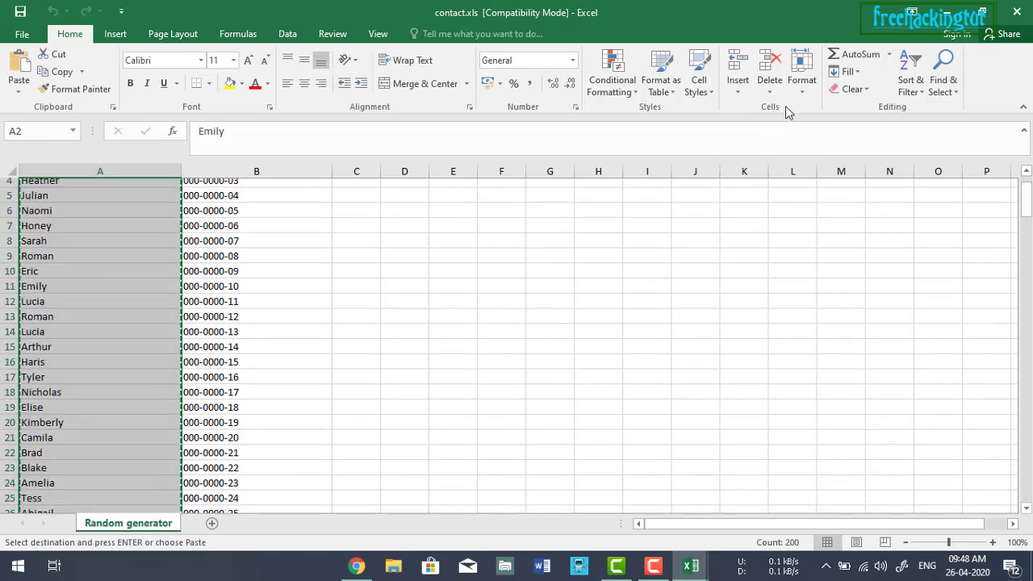
pyautogui.moveTo(687, 570)
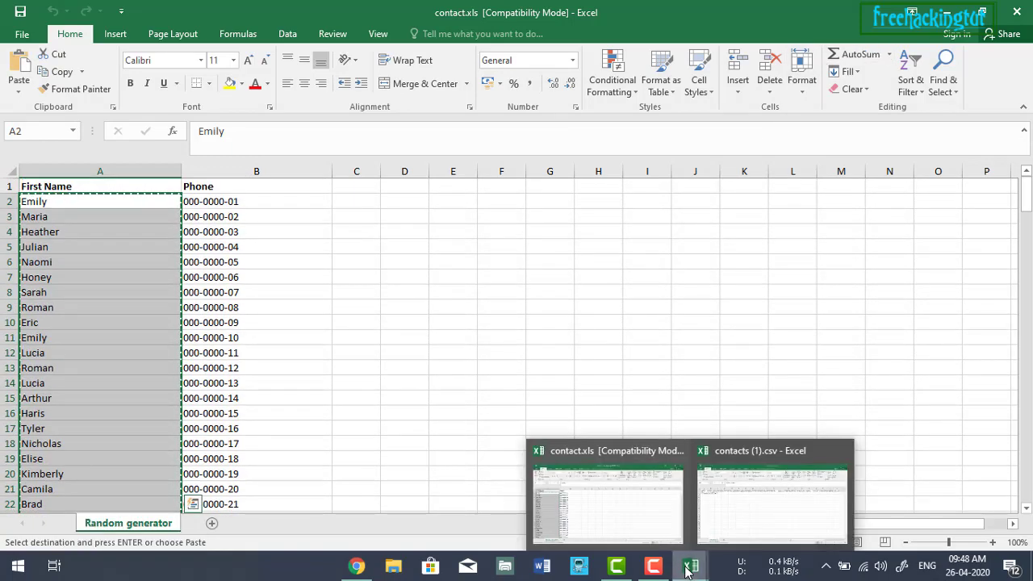
pyautogui.click(736, 505)
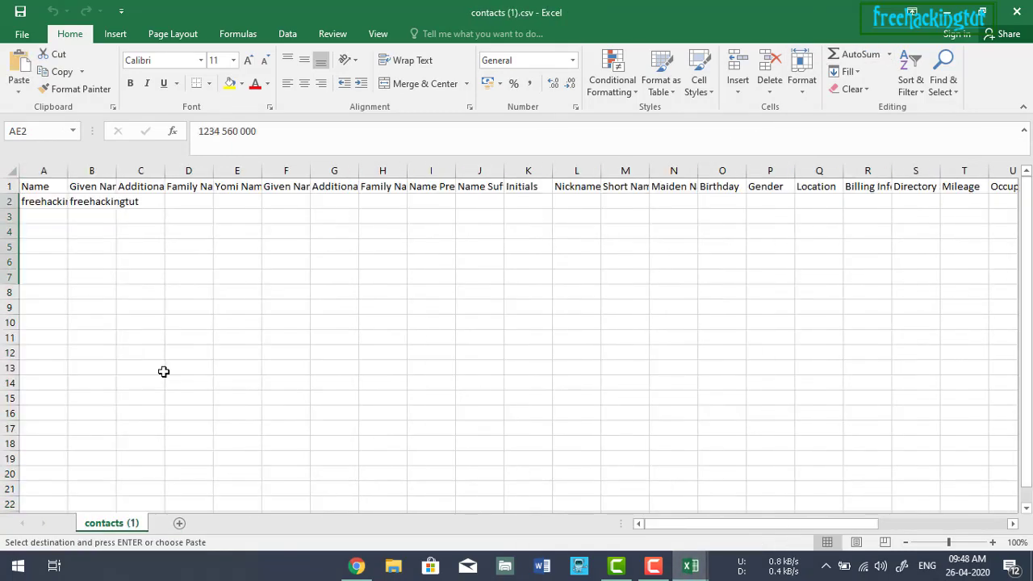
pyautogui.rightClick(36, 216)
pyautogui.click(68, 281)
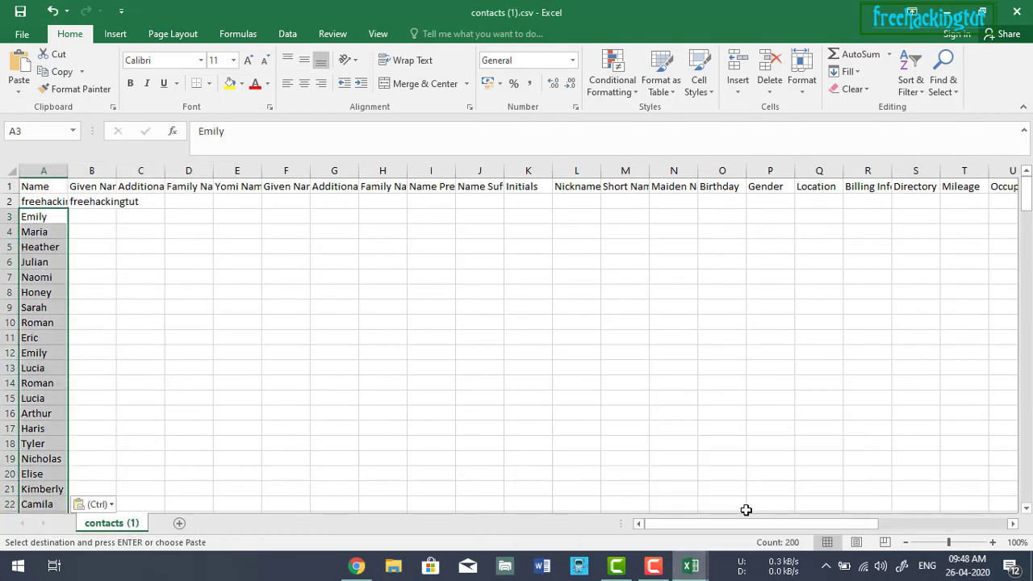
# Paste the phone numbers from contact.xls column B under Phone 1 - Value at AE3, then save
pyautogui.moveTo(690, 565)
pyautogui.click(655, 532)
pyautogui.moveTo(231, 205); pyautogui.dragTo(252, 452)
pyautogui.rightClick(229, 225)
pyautogui.scroll(20, 253, 284)
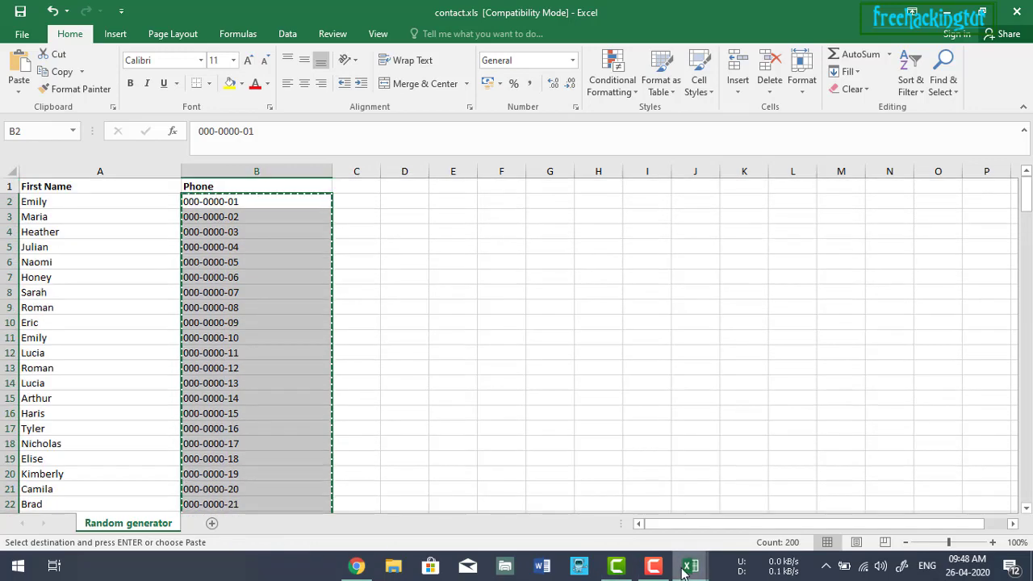
pyautogui.moveTo(690, 566)
pyautogui.click(770, 501)
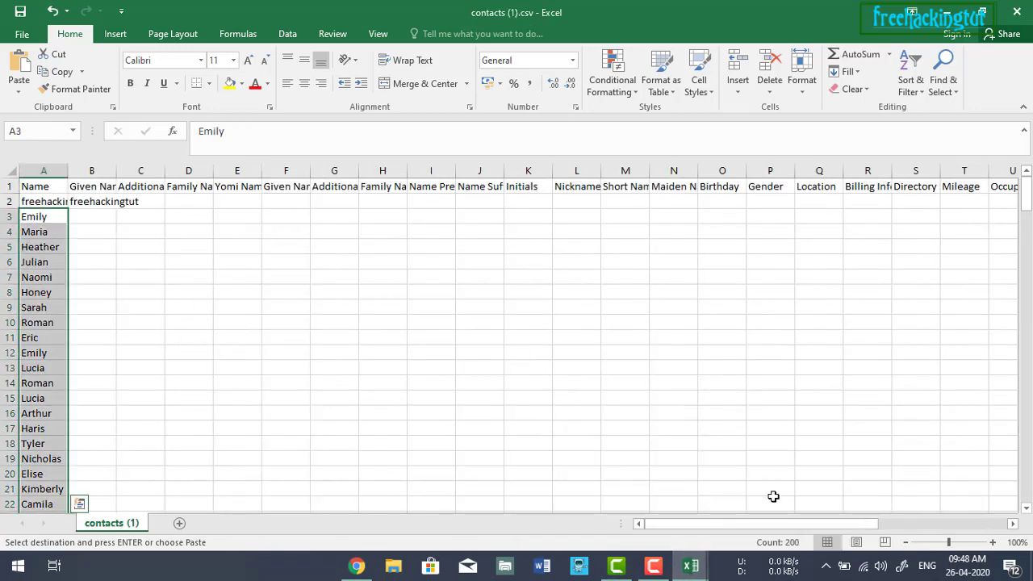
pyautogui.moveTo(779, 523); pyautogui.dragTo(926, 523)
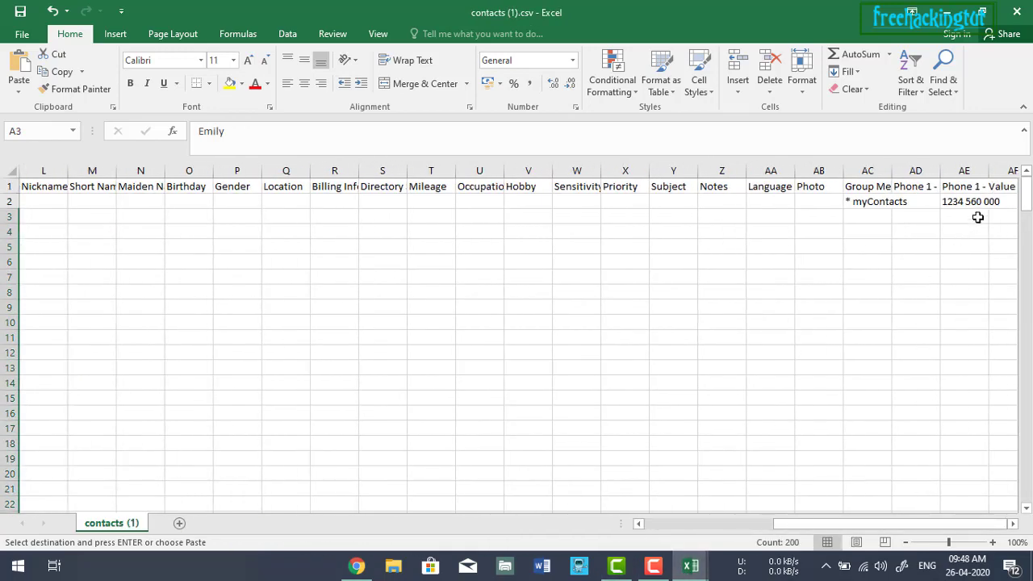
pyautogui.rightClick(970, 215)
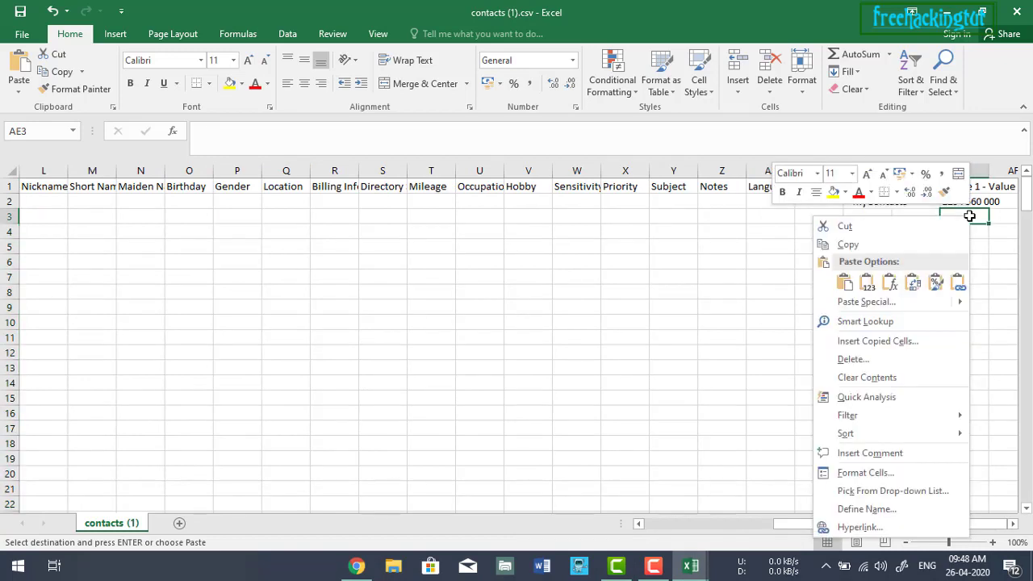
pyautogui.click(844, 282)
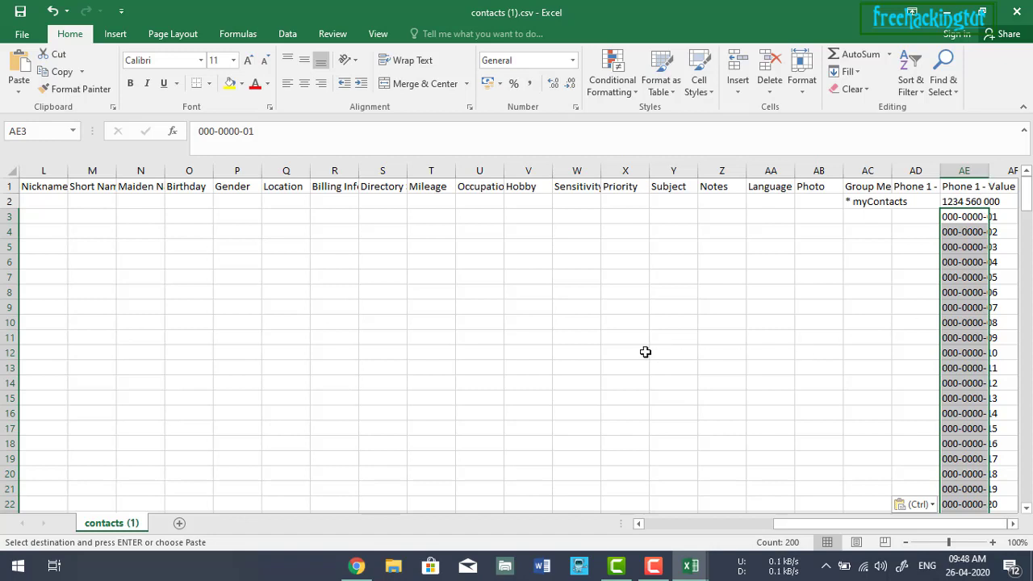
pyautogui.click(20, 12)
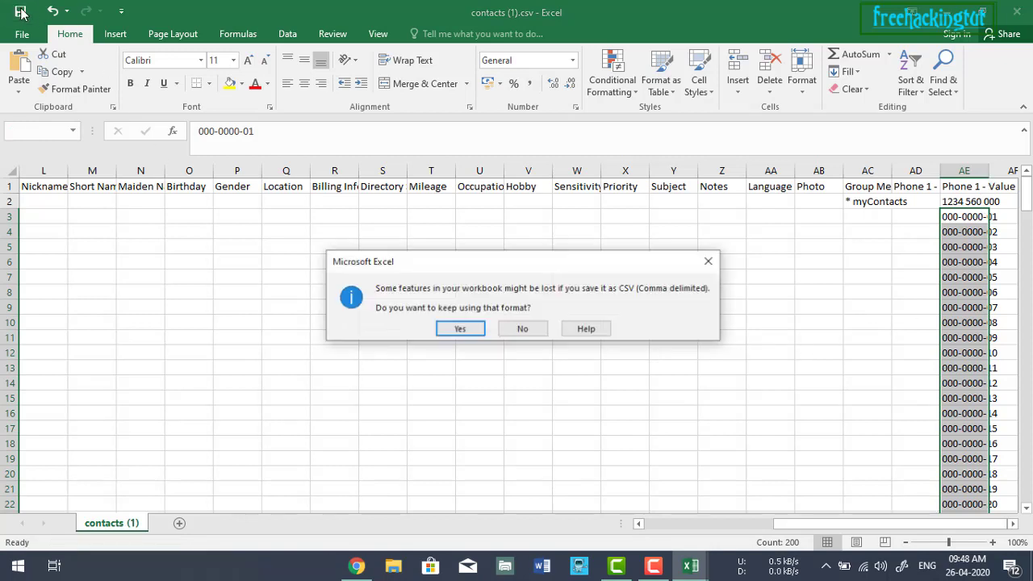
# Keep contacts (1).csv in CSV format, close Excel, and begin an import in Google Contacts
pyautogui.click(456, 330)
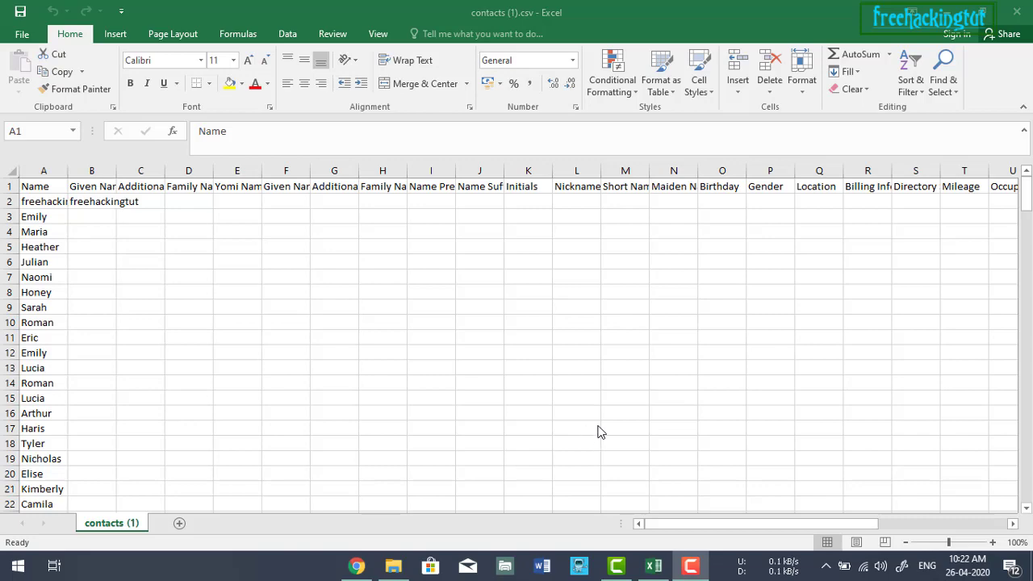
pyautogui.click(1016, 12)
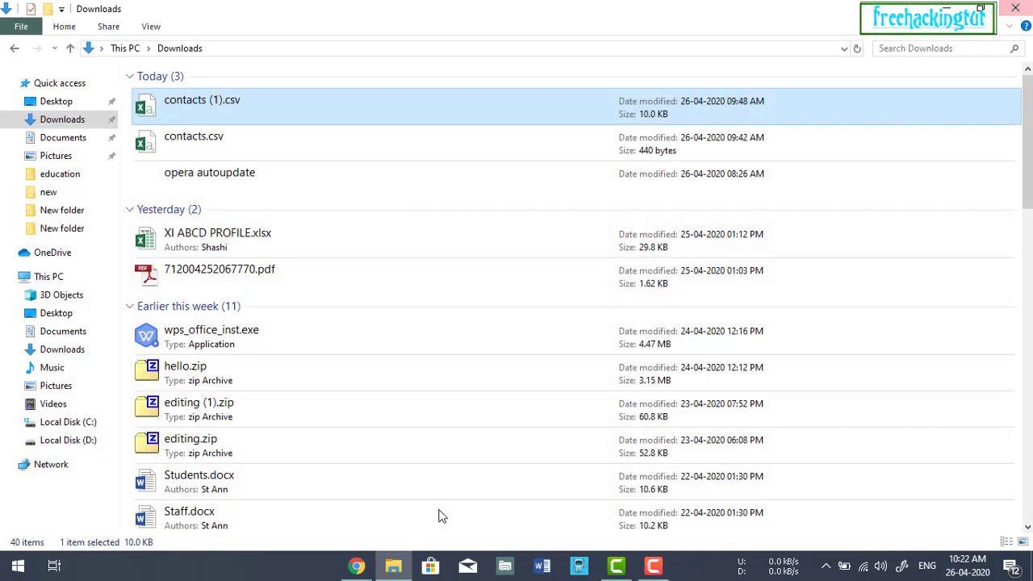
pyautogui.click(371, 567)
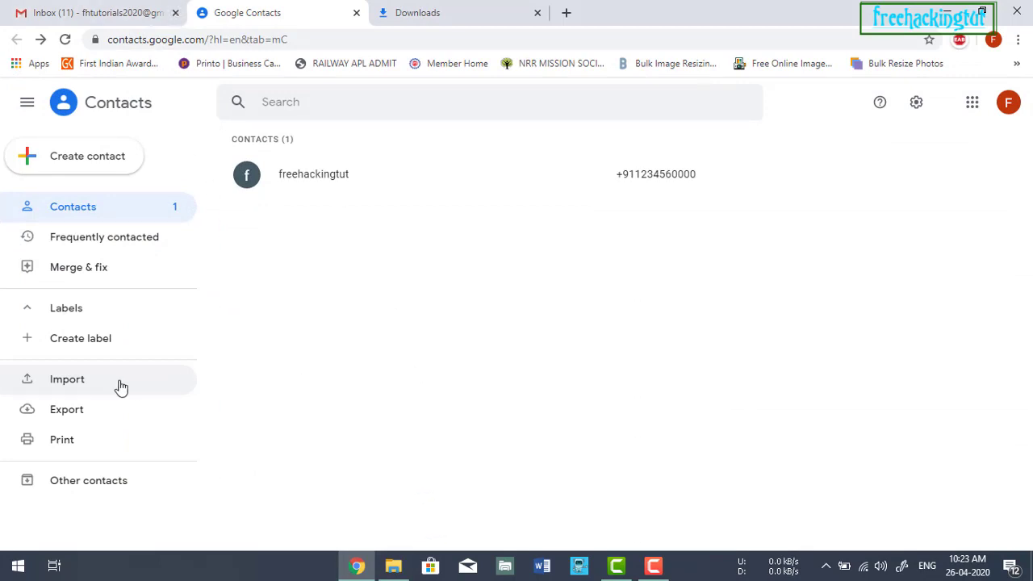
pyautogui.click(81, 381)
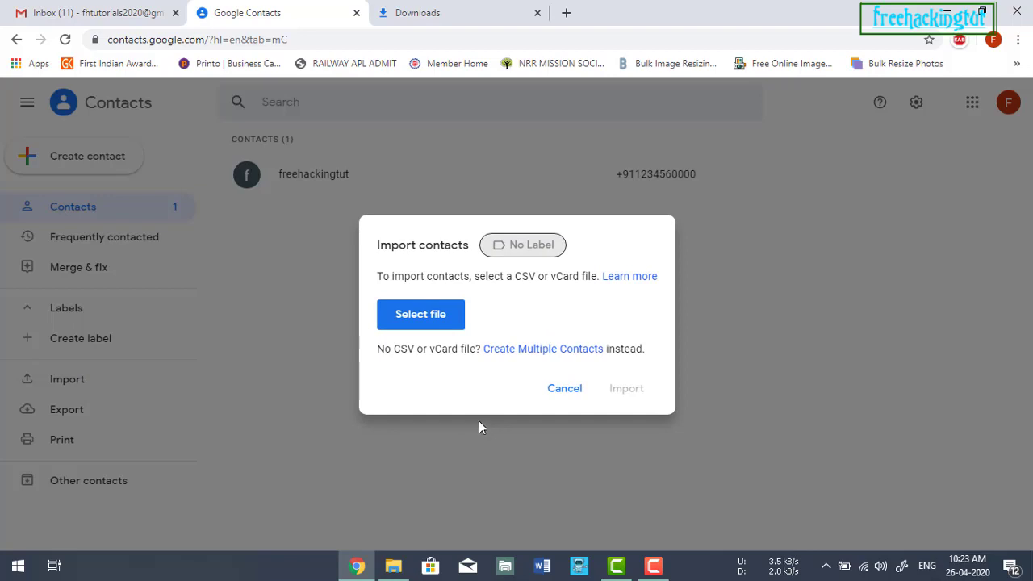
# Import contacts (1).csv from Downloads, adding 201 contacts to Google Contacts
pyautogui.click(428, 321)
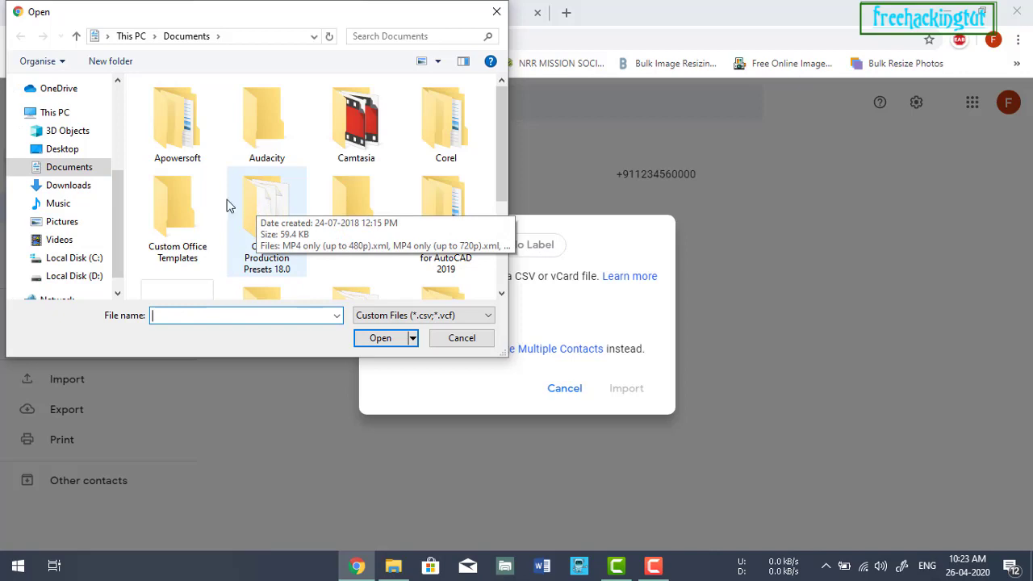
pyautogui.click(70, 187)
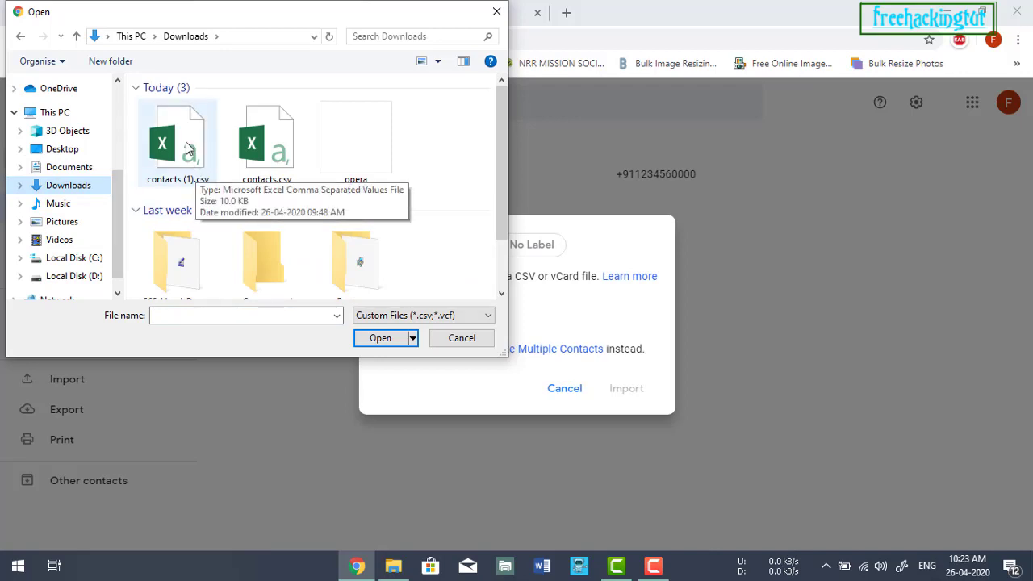
pyautogui.doubleClick(186, 147)
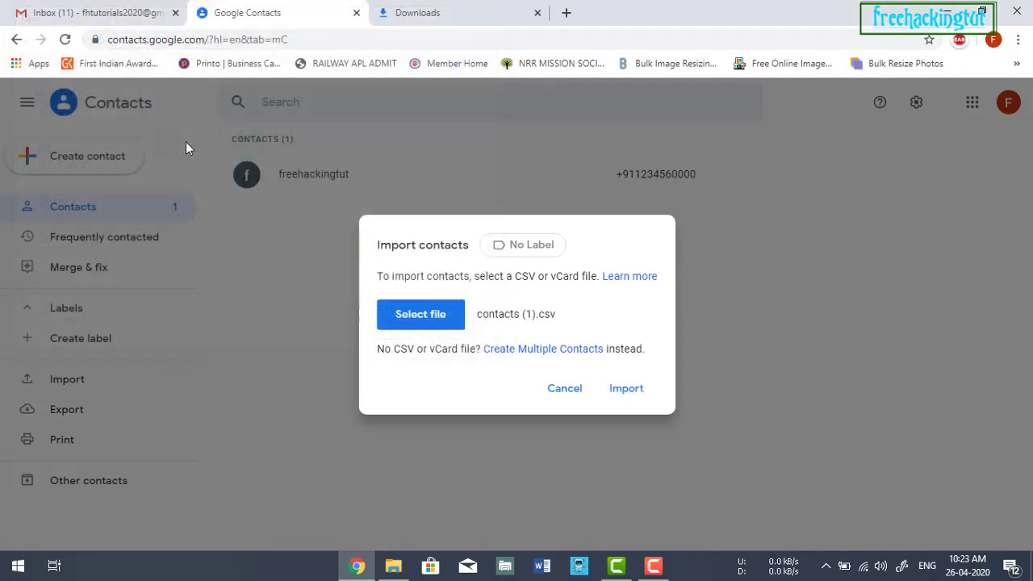
pyautogui.click(626, 389)
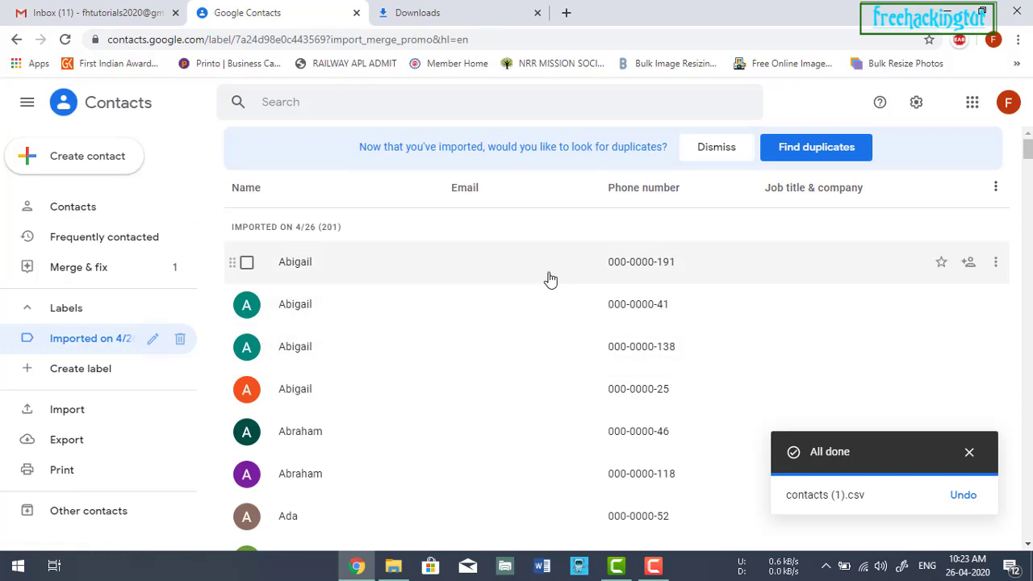
pyautogui.scroll(-5, 546, 382)
pyautogui.scroll(-5, 552, 387)
pyautogui.scroll(-5, 551, 390)
pyautogui.scroll(10, 552, 392)
pyautogui.scroll(10, 550, 392)
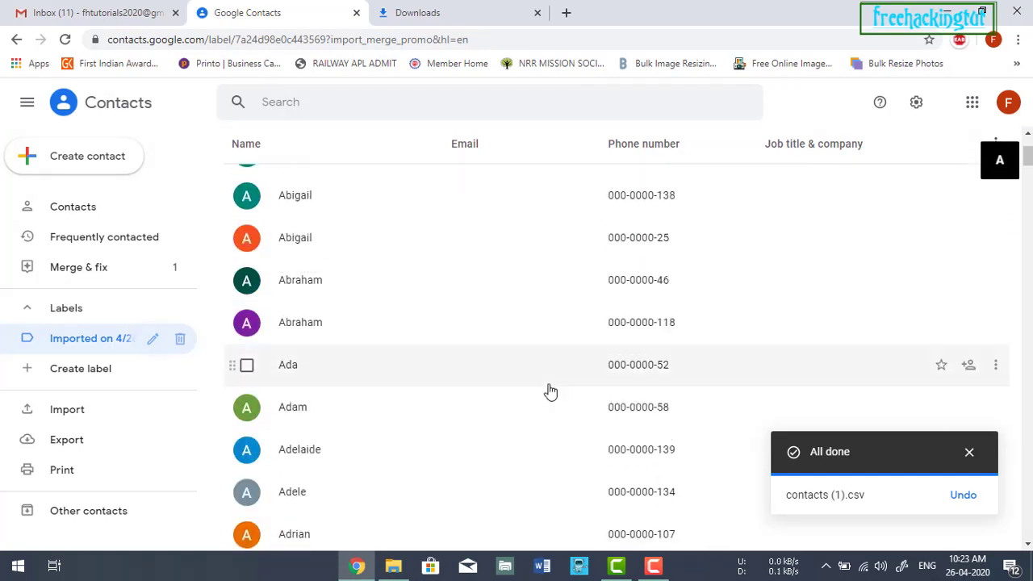